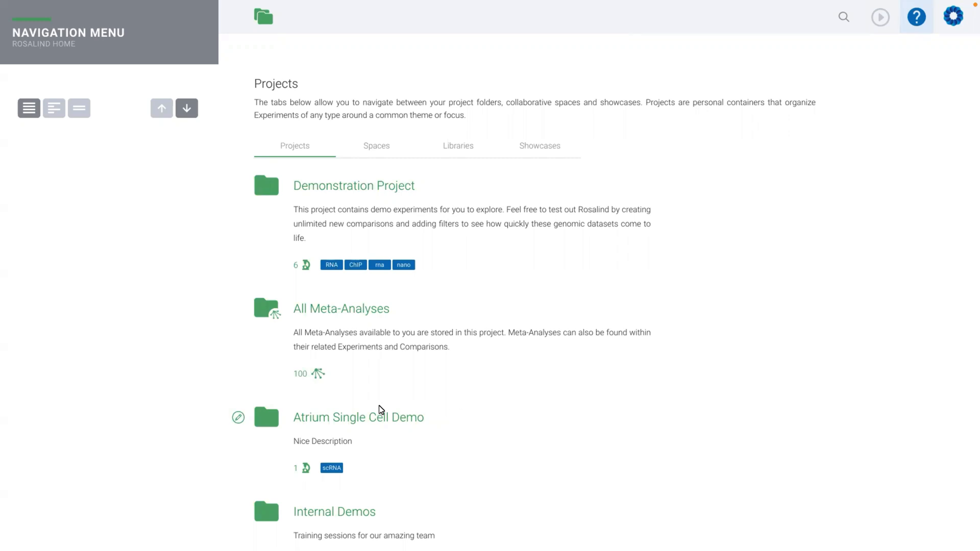
- Start a new experiment in the Internal Demos project with the Design a New Experiment option
scroll(347, 404, "down", 1)
scroll(349, 405, "down", 2)
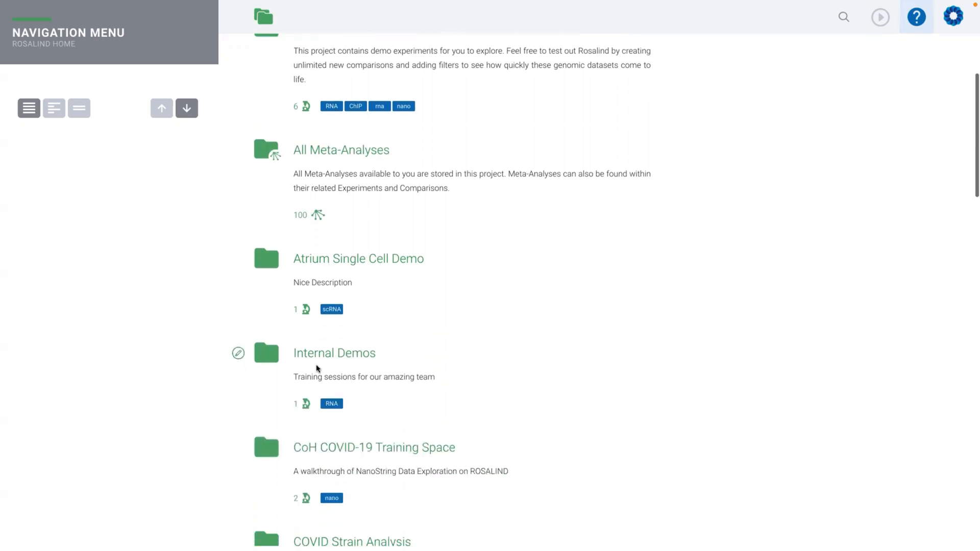
left_click(317, 353)
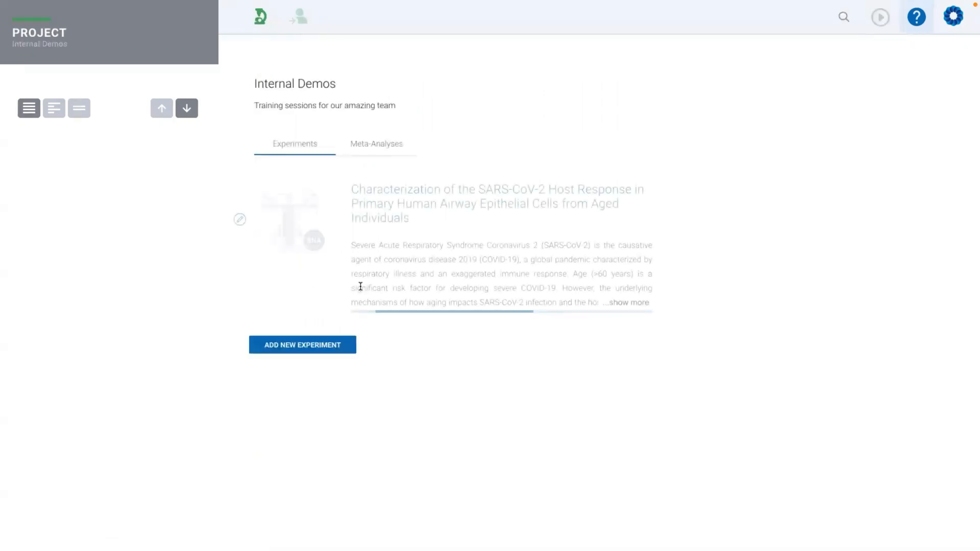
left_click(307, 347)
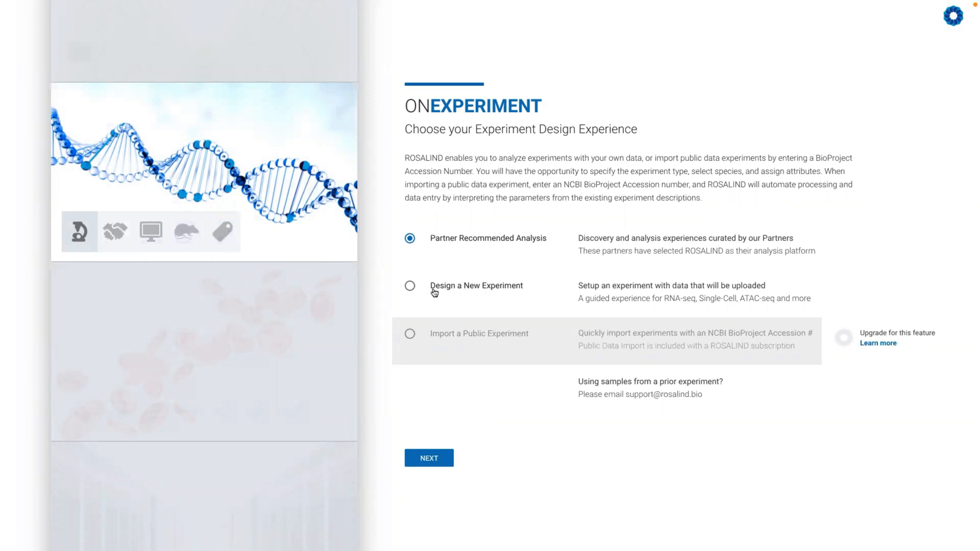
left_click(410, 286)
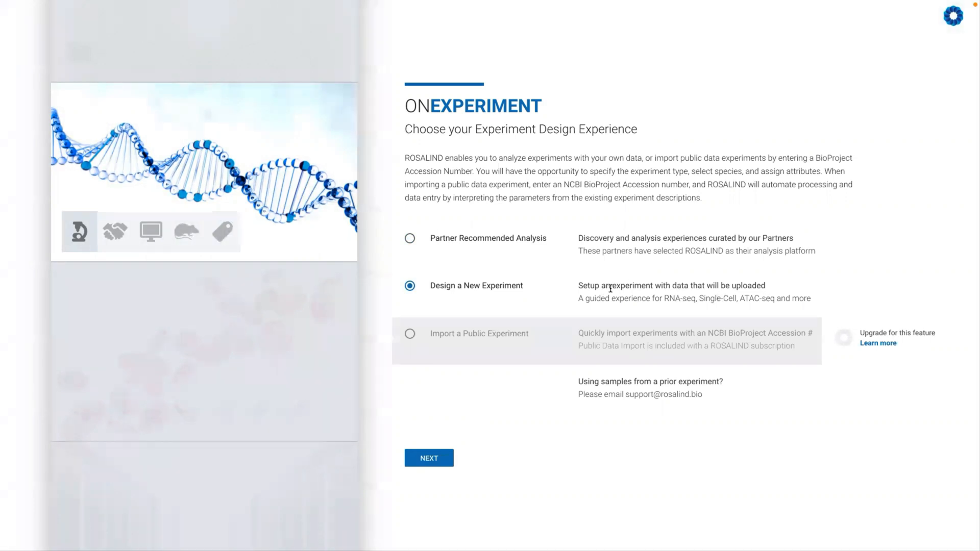
left_click(435, 458)
- Title the experiment "KRAS The Life Story", describe it as "This is my favorite experiment", and continue to the experiment type
left_click(549, 237)
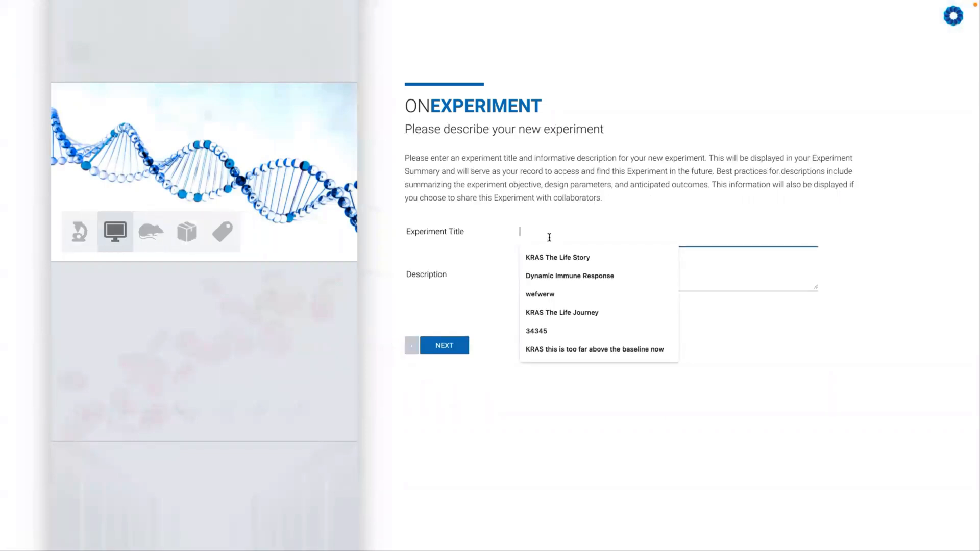
left_click(557, 257)
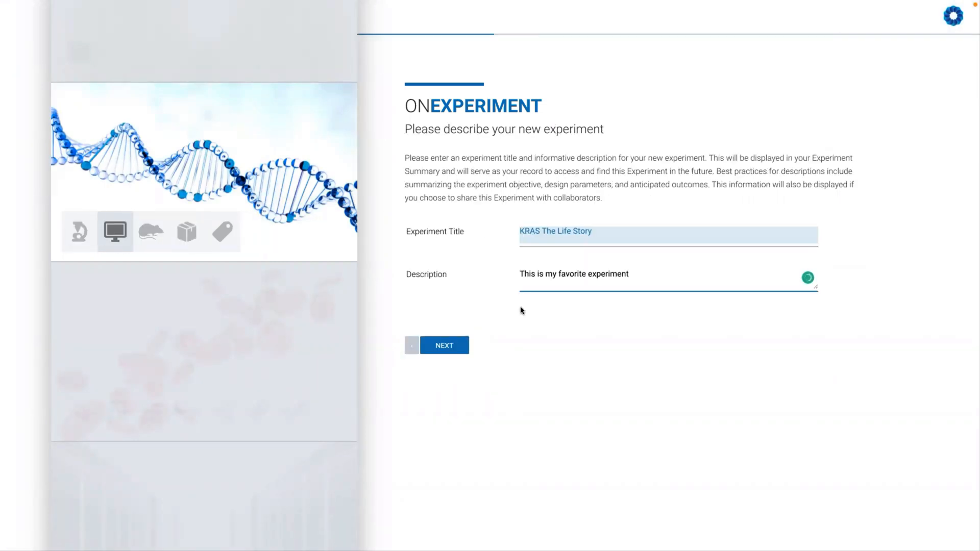
left_click(444, 346)
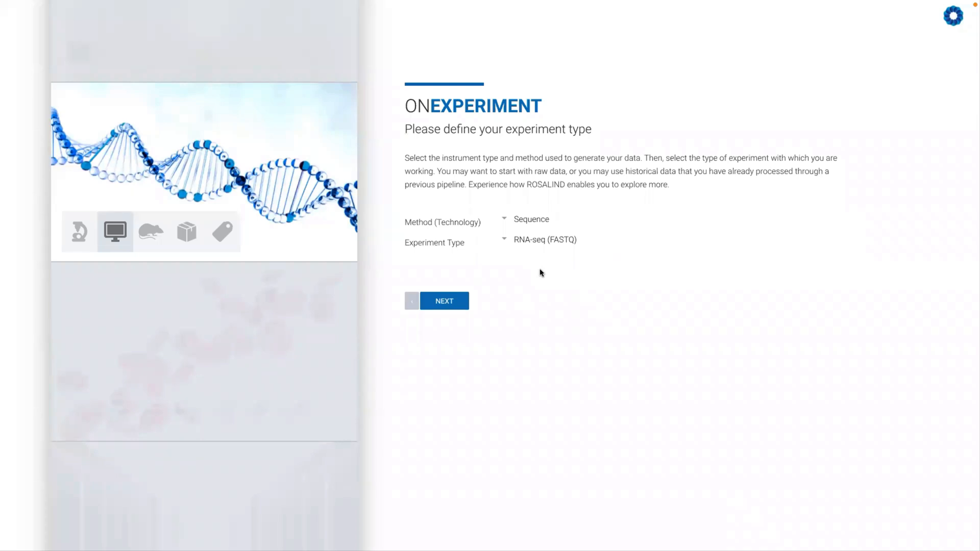
- Define the experiment with the Sequence method and the RNA-seq (Processed Counts) type, and continue to the file upload
left_click(537, 221)
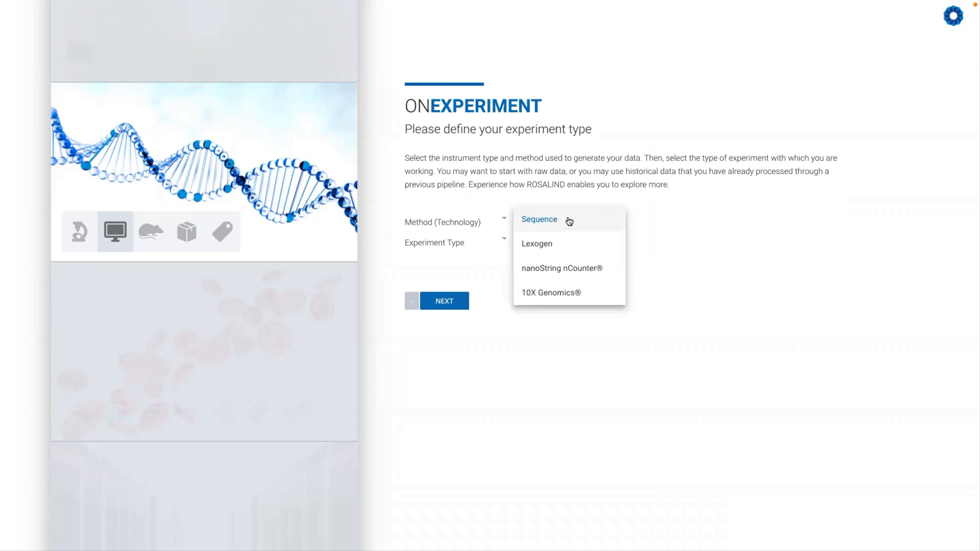
left_click(569, 220)
left_click(562, 242)
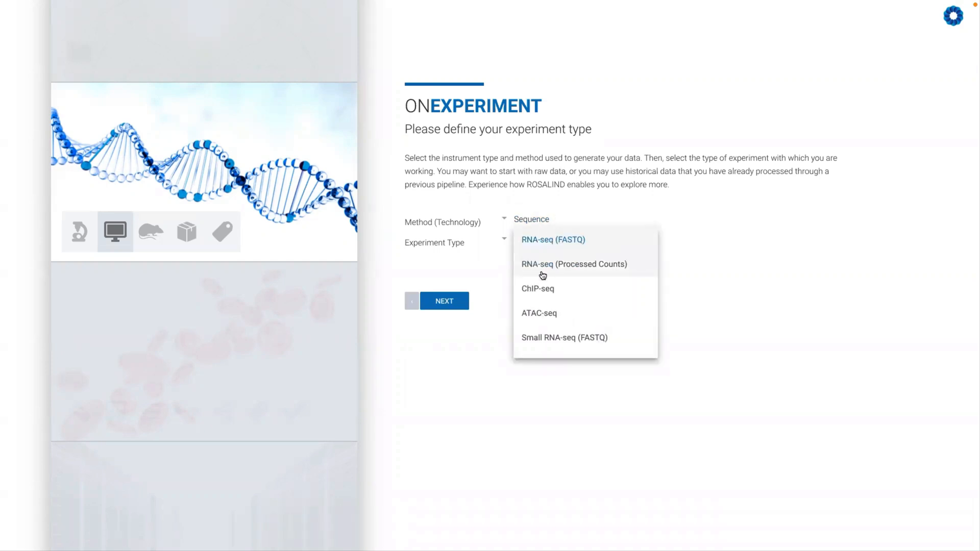
left_click(574, 265)
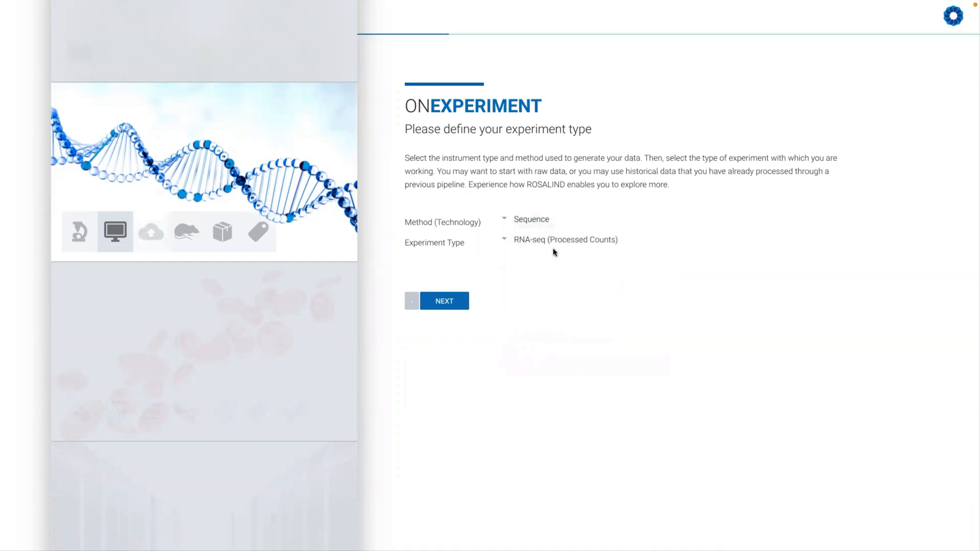
left_click(462, 303)
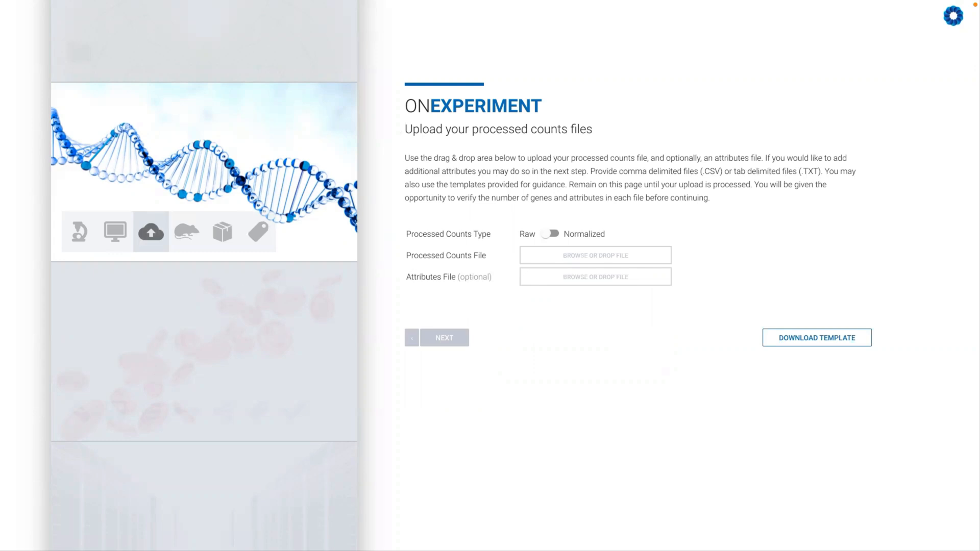
- Upload the processed counts file and the attributes file, leave the counts type as Raw, and continue to species selection
left_click_drag(204, 444, 556, 252)
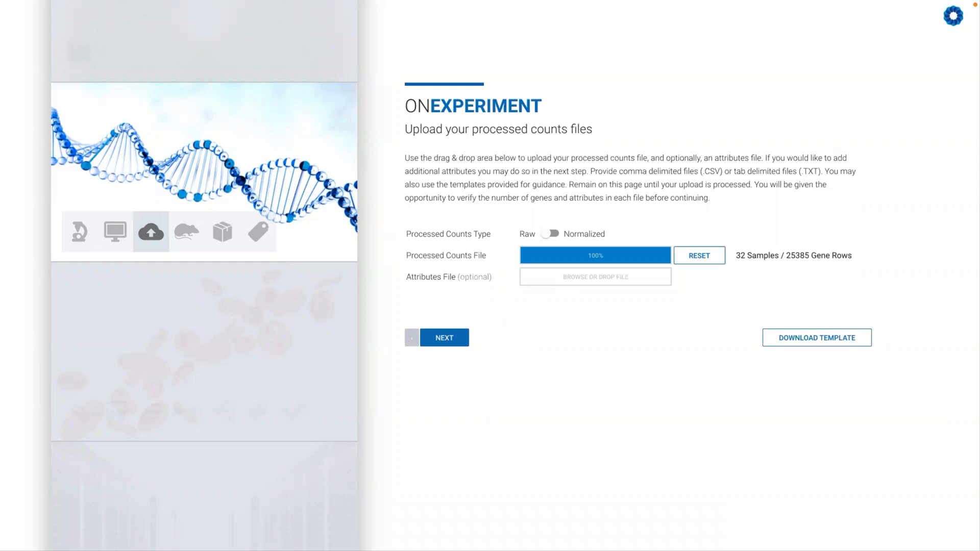
left_click_drag(127, 449, 561, 282)
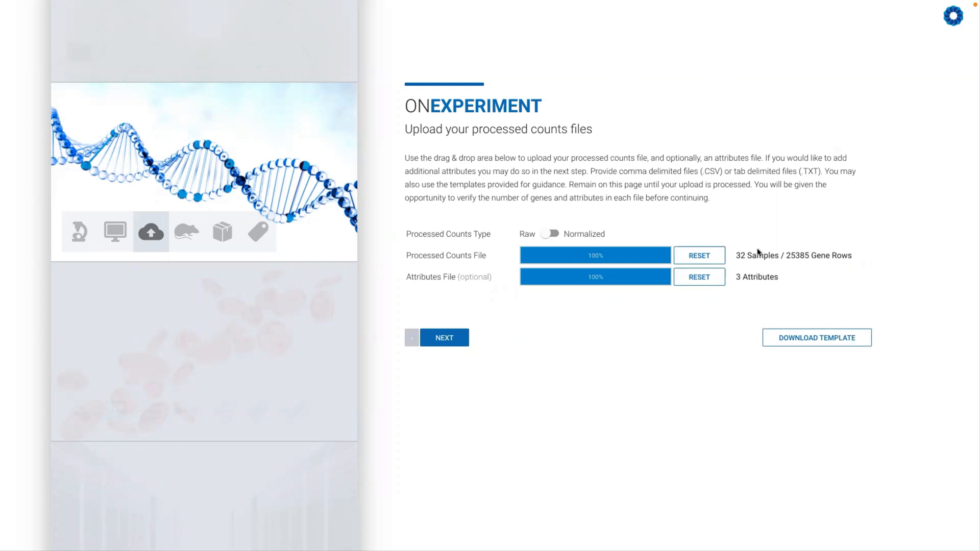
left_click(554, 234)
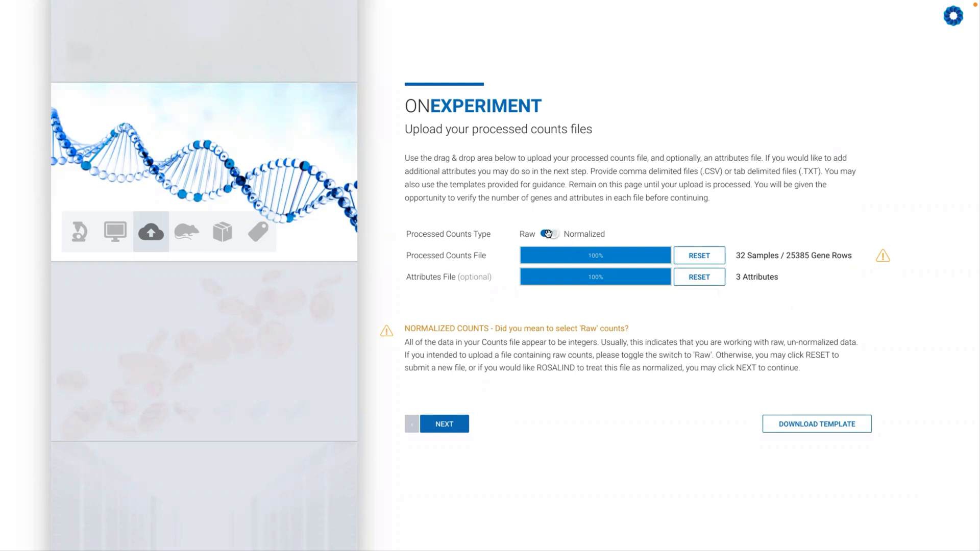
left_click(547, 233)
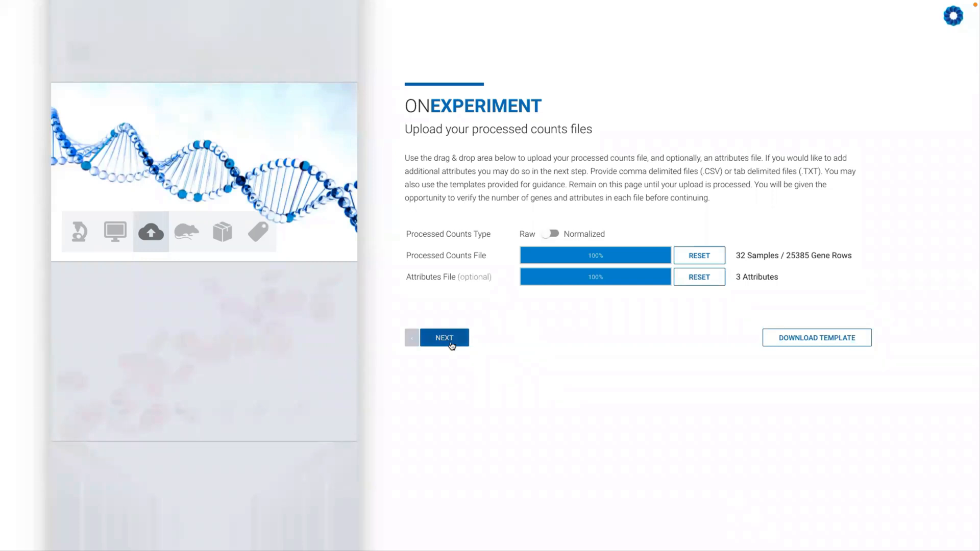
left_click(448, 342)
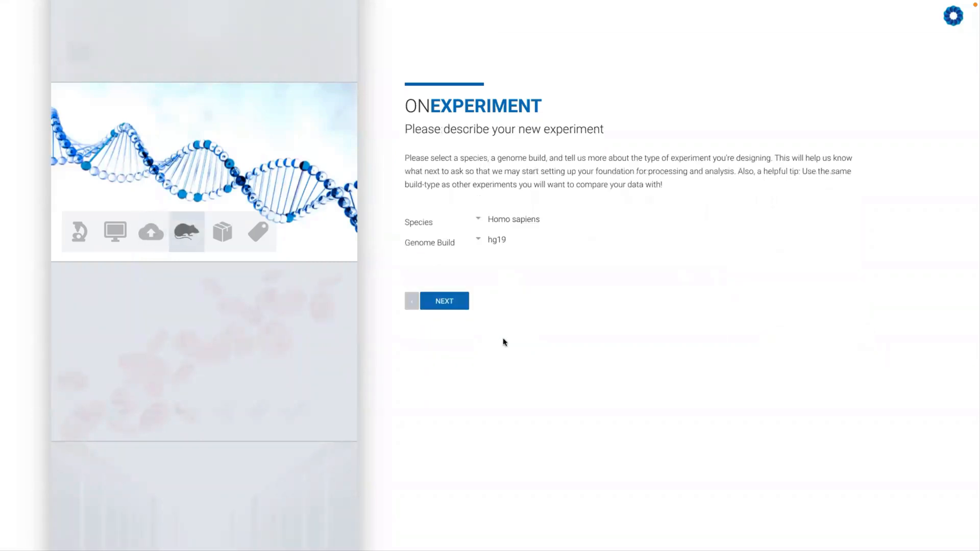
- Select Homo sapiens as the species with genome build hg19, and continue to the sample attributes
left_click(524, 222)
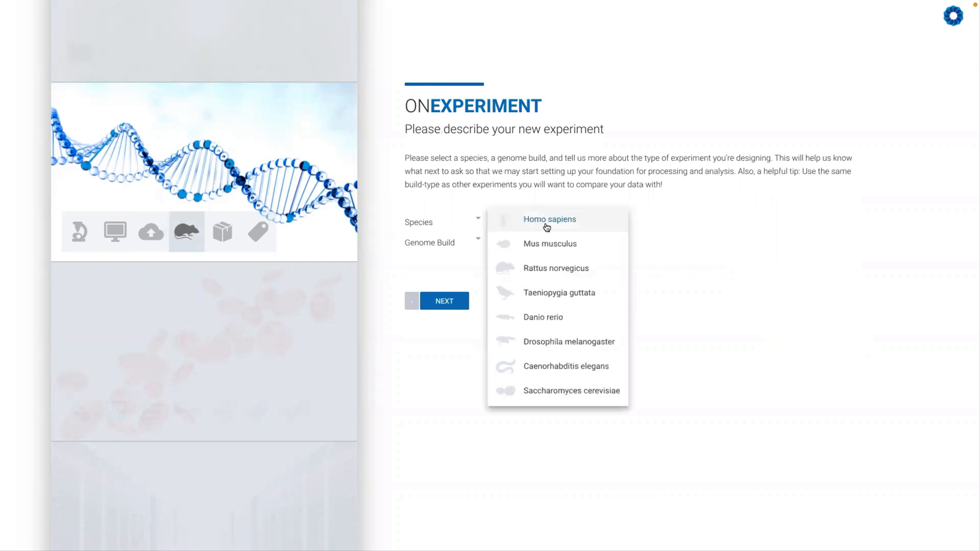
scroll(547, 281, "down", 4)
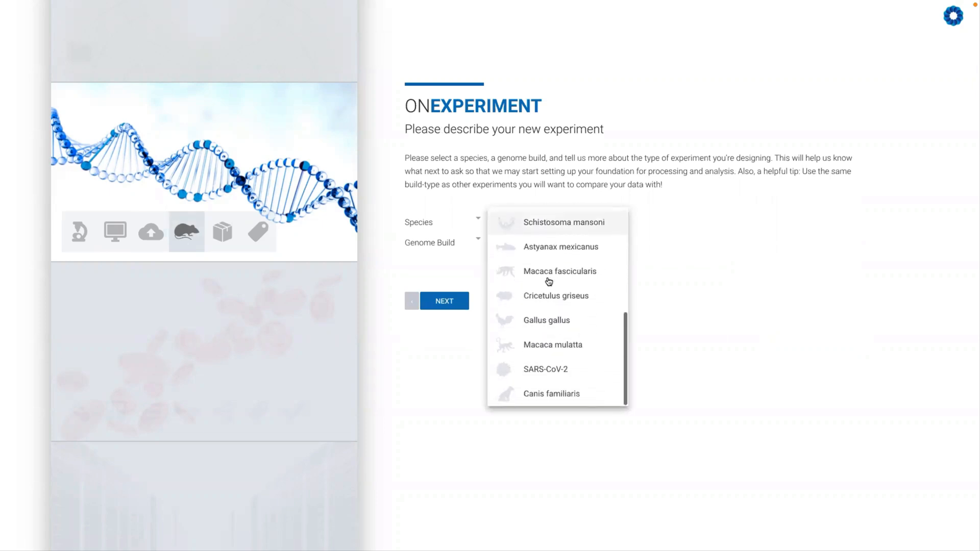
scroll(549, 281, "up", 4)
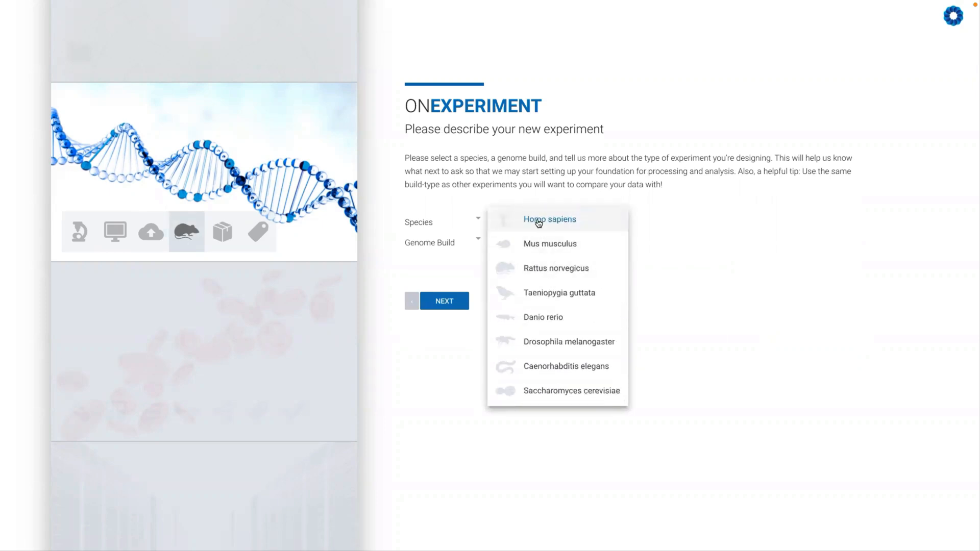
left_click(538, 222)
left_click(500, 242)
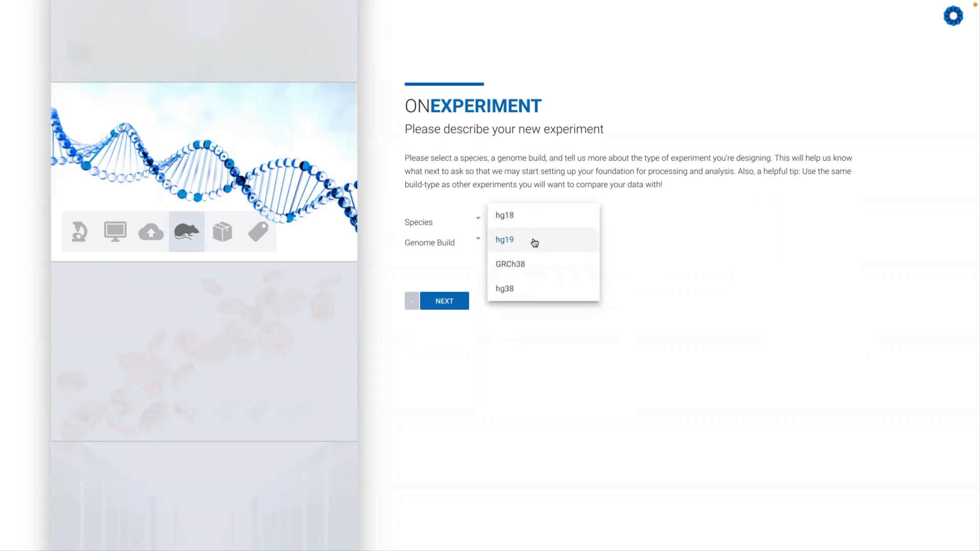
left_click(557, 242)
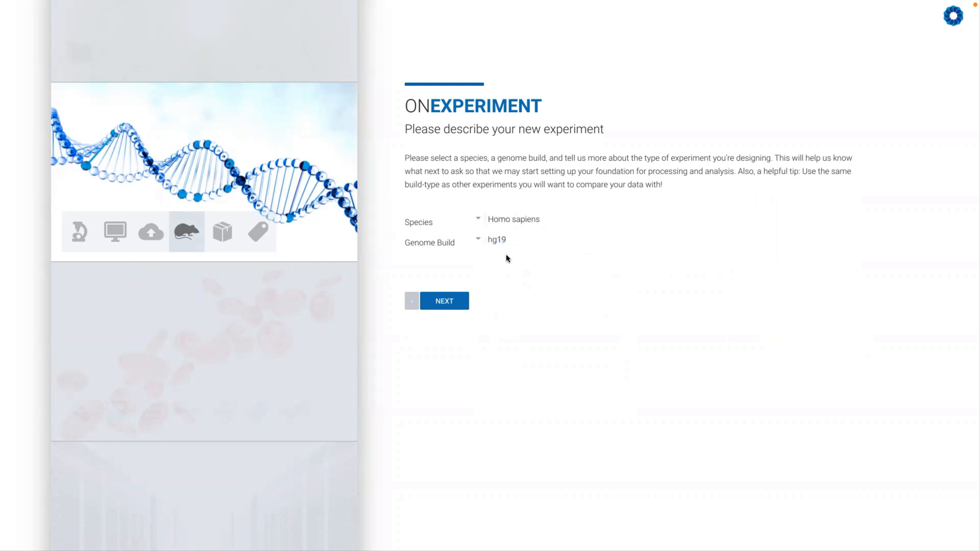
left_click(462, 306)
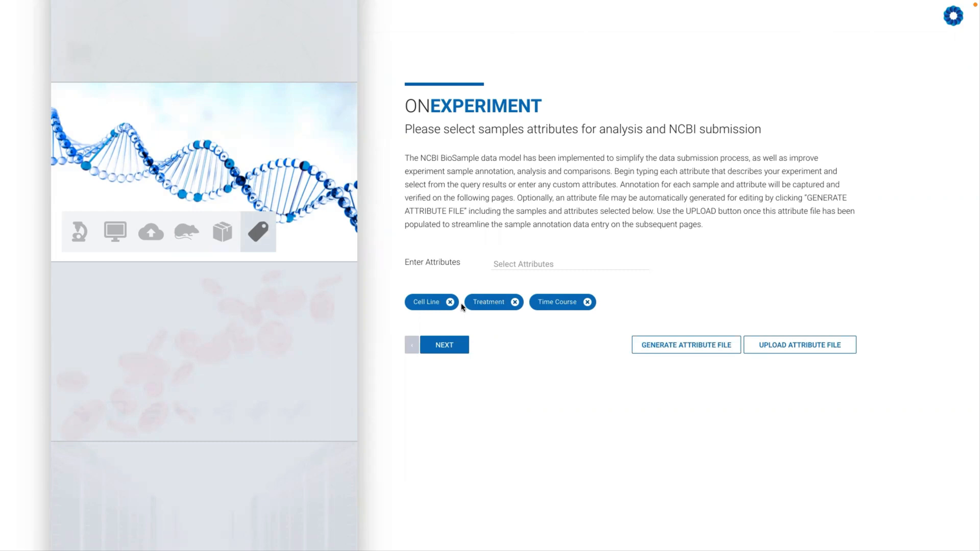
- Add the Age attribute to the sample attributes imported from the attributes file
mouse_move(426, 302)
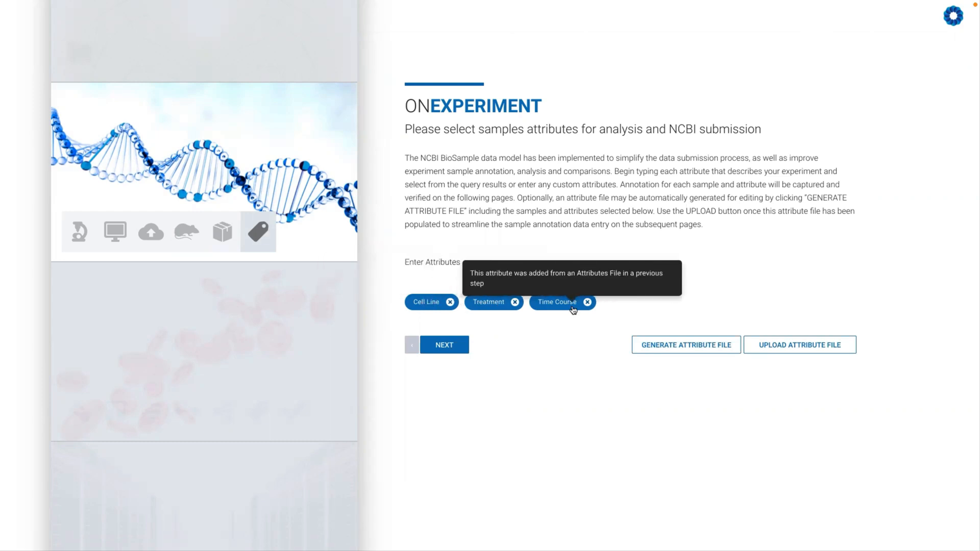
left_click(546, 265)
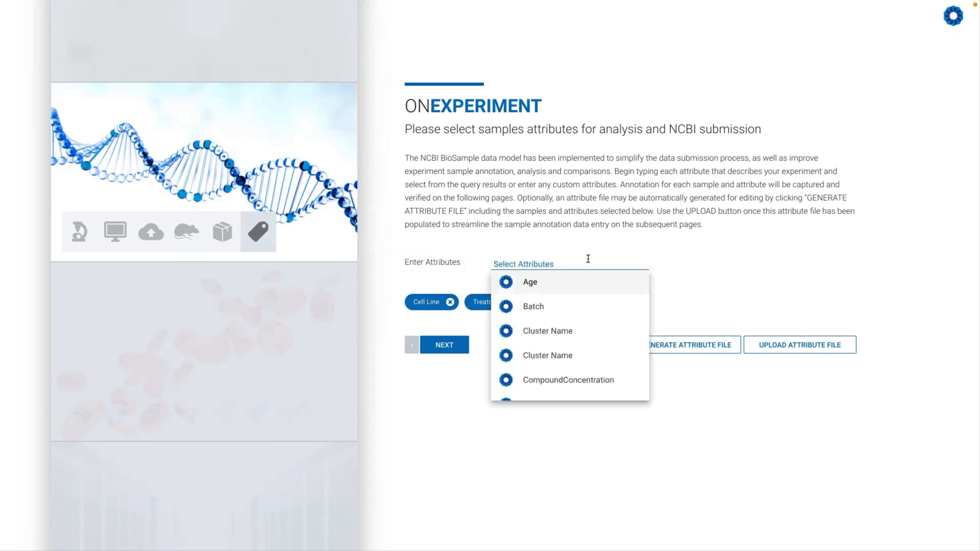
left_click(767, 273)
left_click(523, 260)
left_click(546, 282)
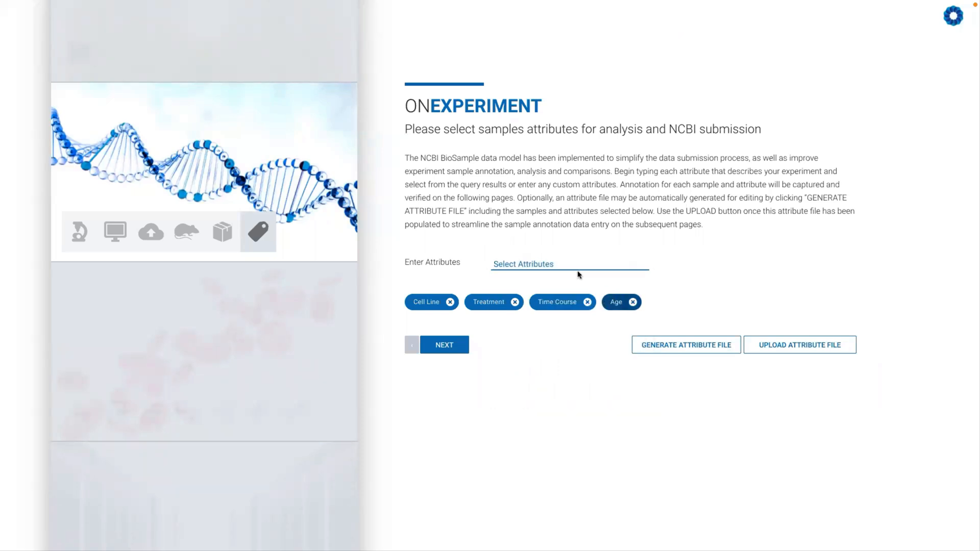
- Add a custom sample attribute named "custom field 33"
type("time")
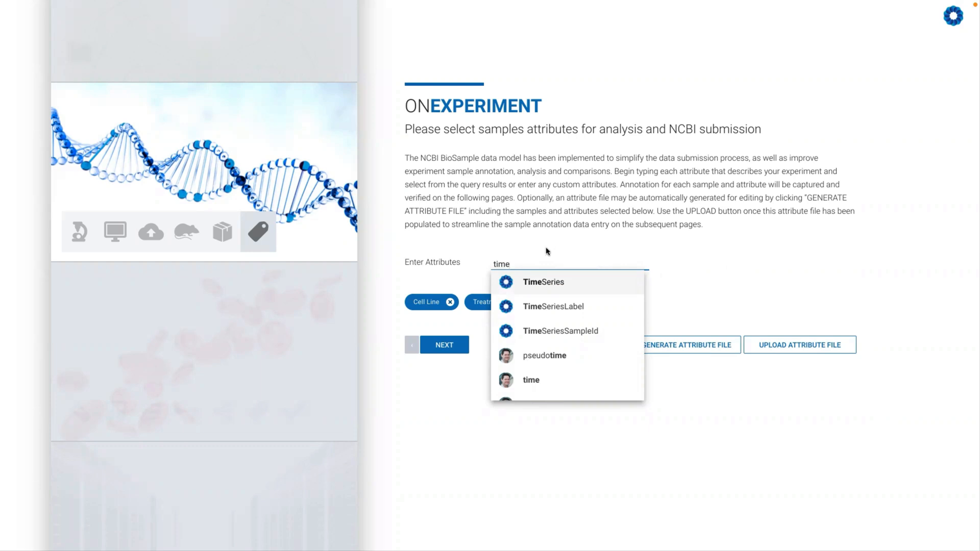
key("BackSpace")
key("BackSpace")
key("BackSpace")
key("BackSpace")
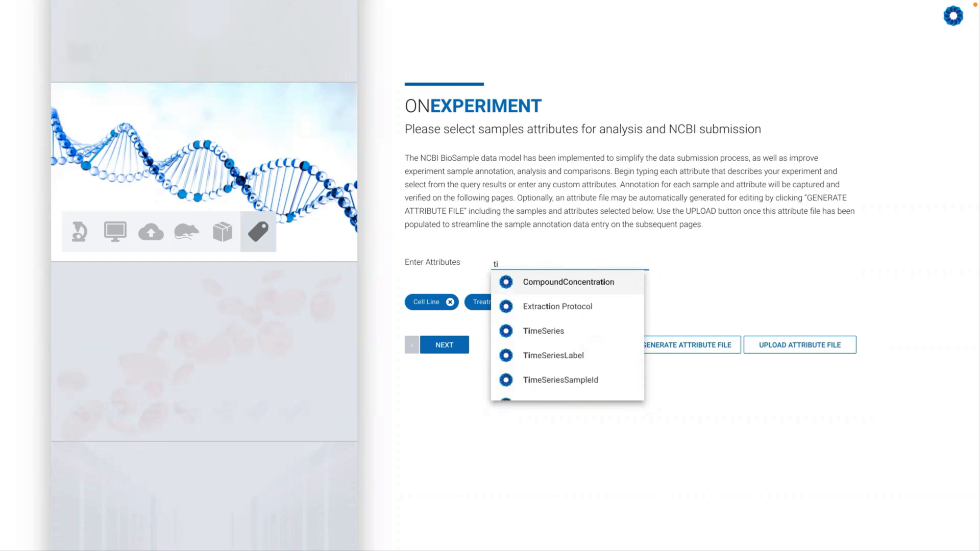
type("customer")
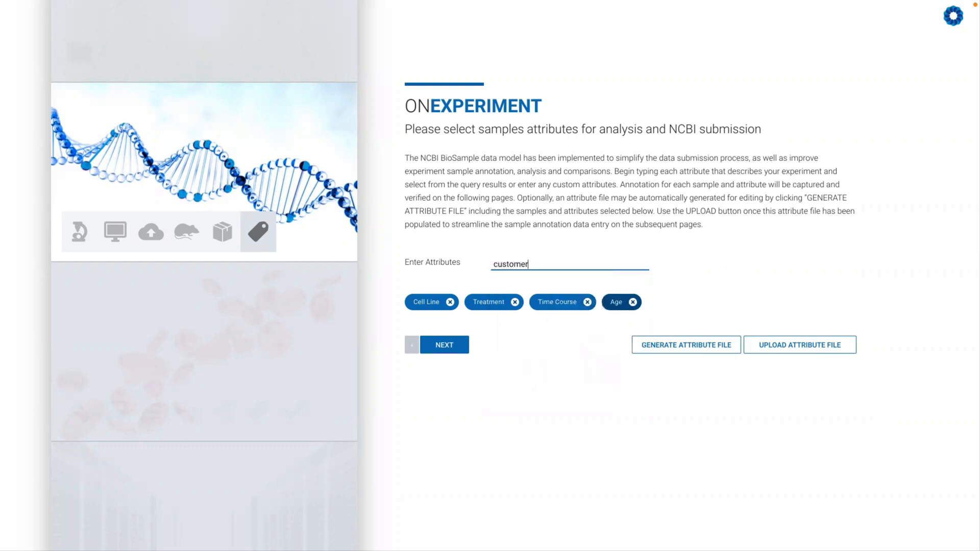
key("BackSpace")
key("BackSpace")
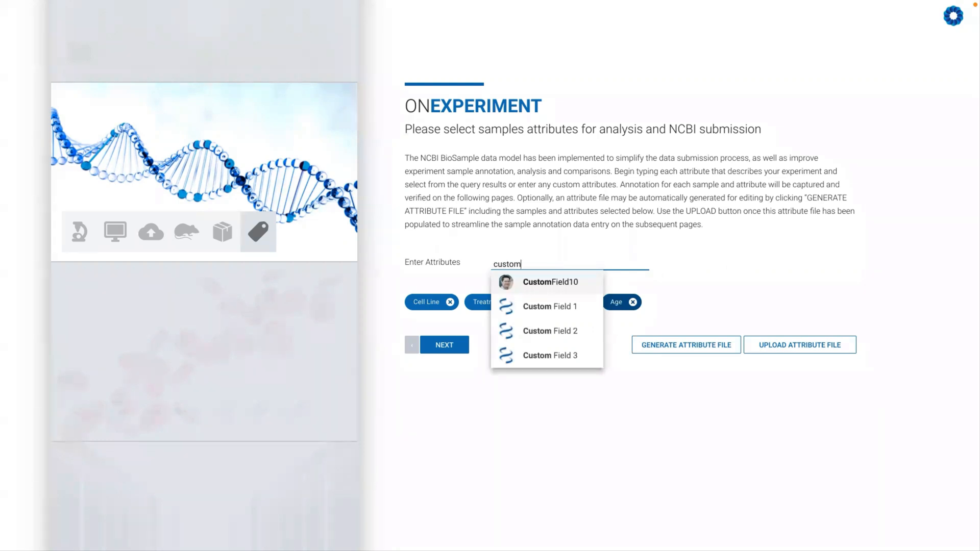
type("file")
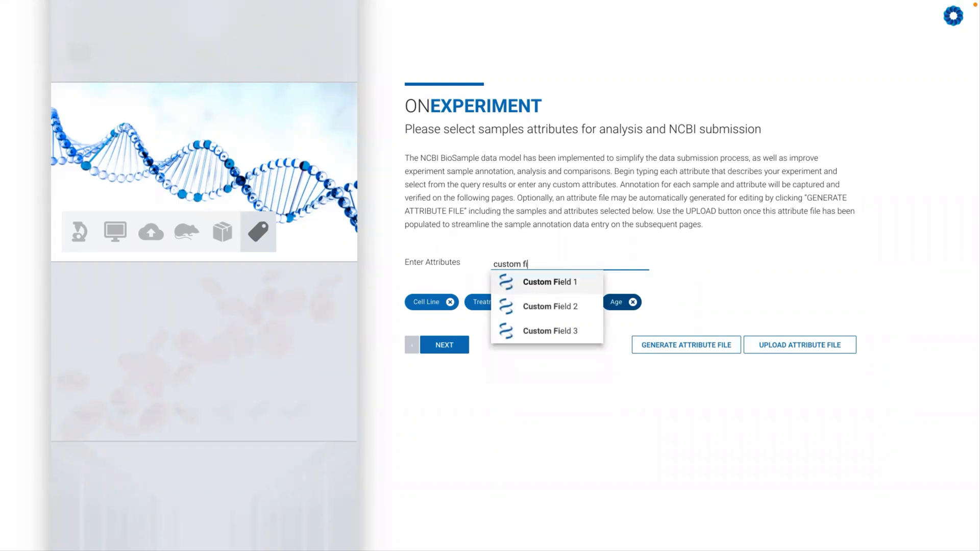
key("BackSpace")
key("BackSpace")
type("eld 33")
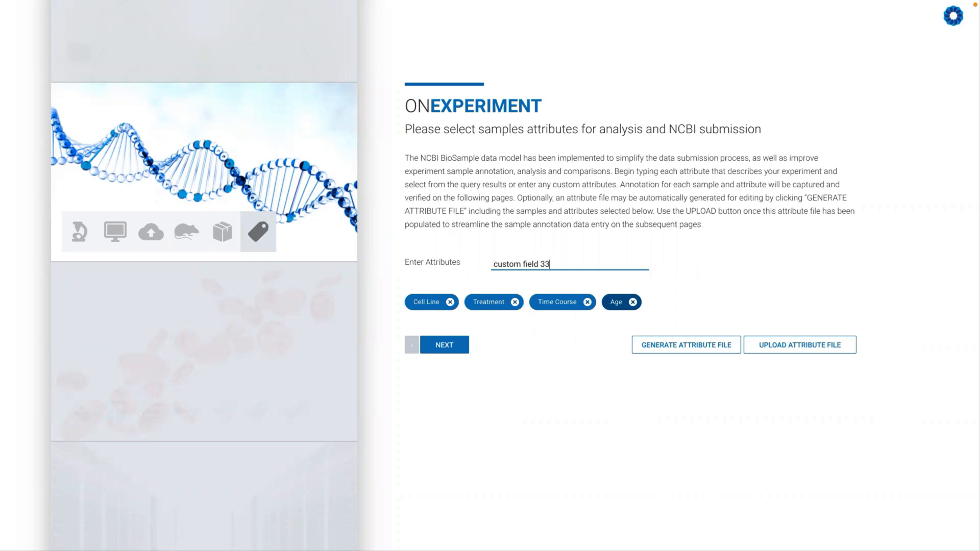
key("Return")
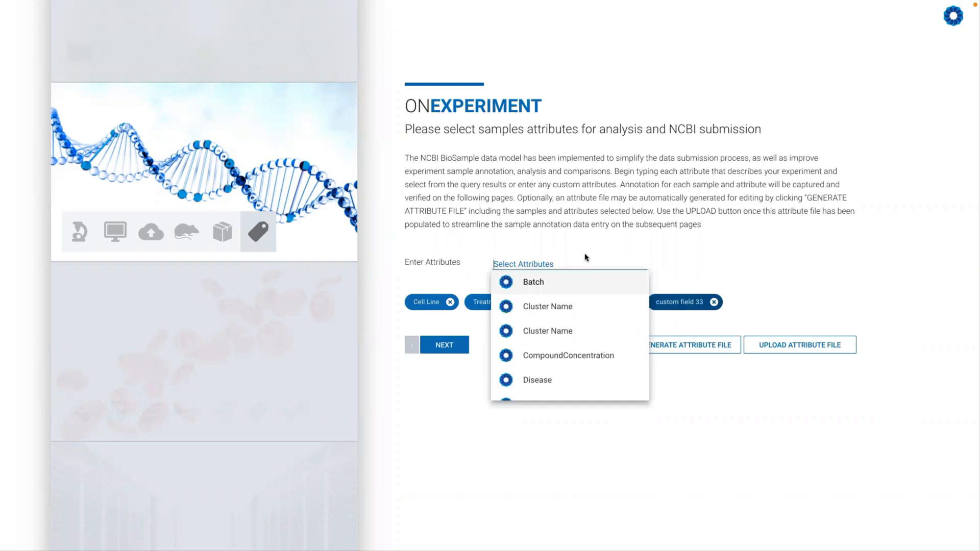
- Remove the "custom field 33" attribute from the selected sample attributes
left_click(671, 301)
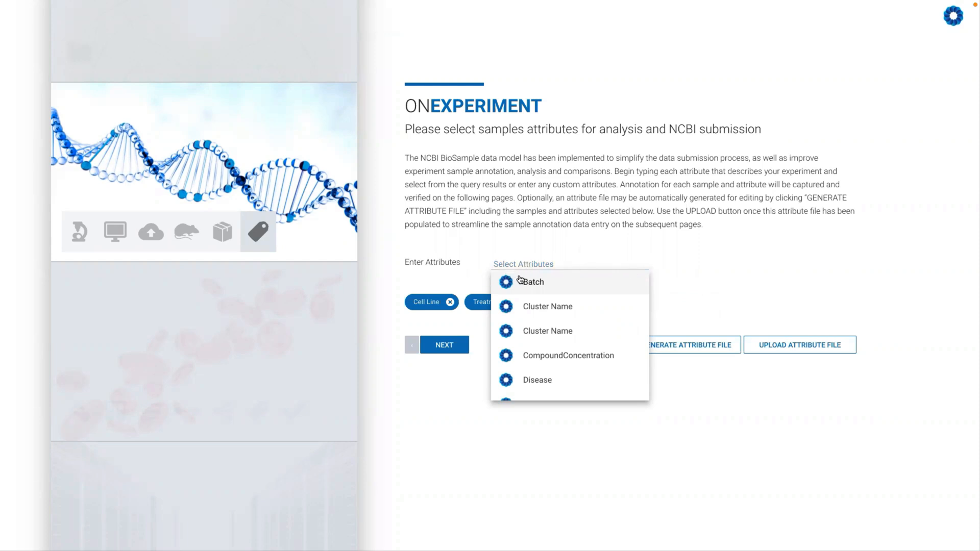
left_click(480, 270)
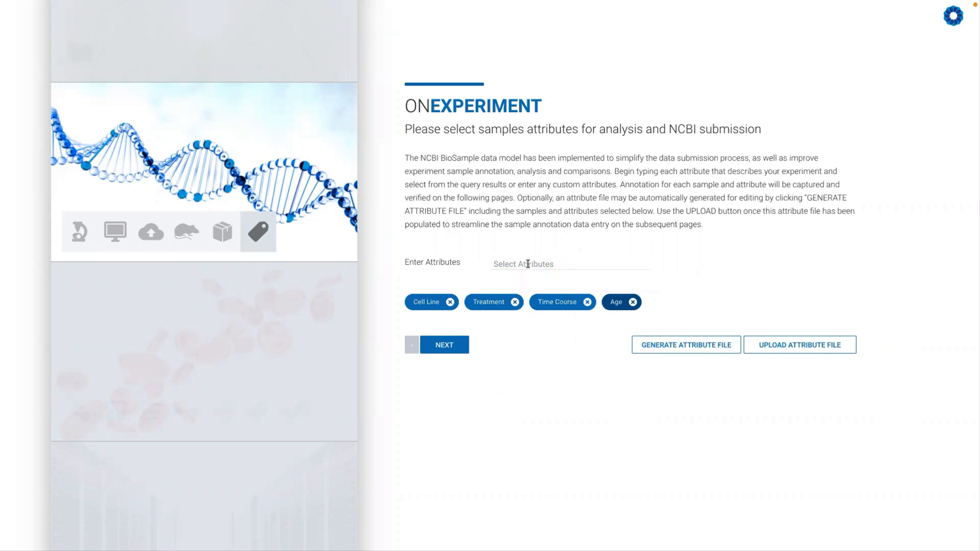
- Find the existing custom attribute "custom field 33" and add it to the selected sample attributes again
left_click(528, 264)
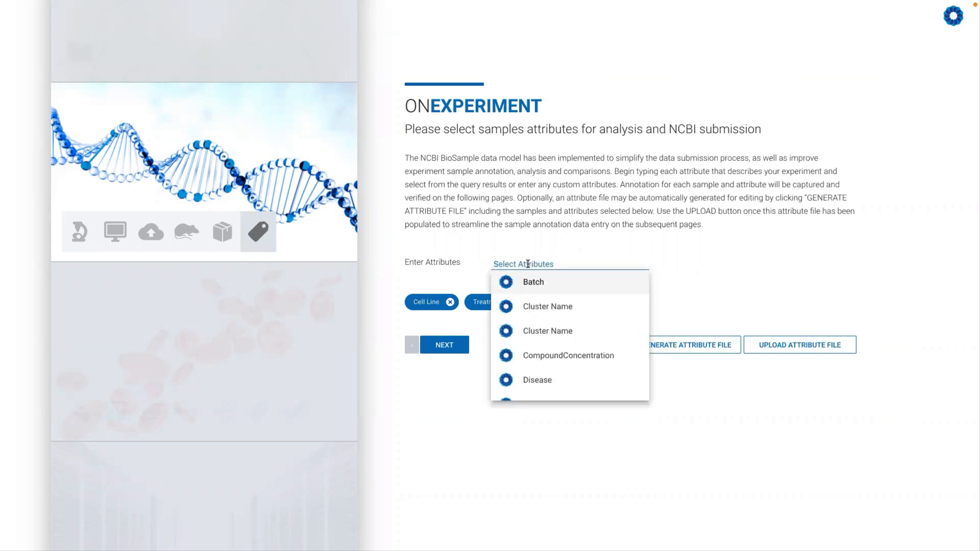
type("custom")
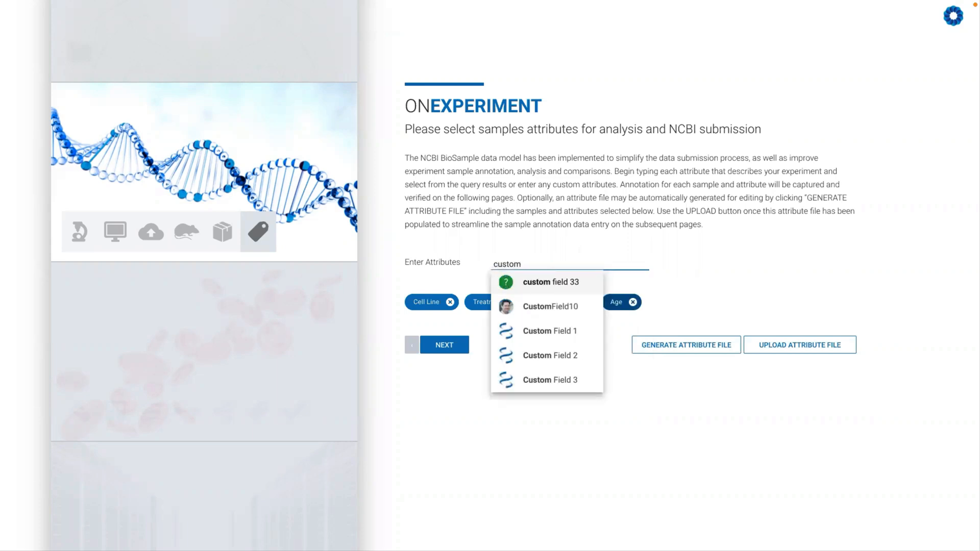
left_click(536, 282)
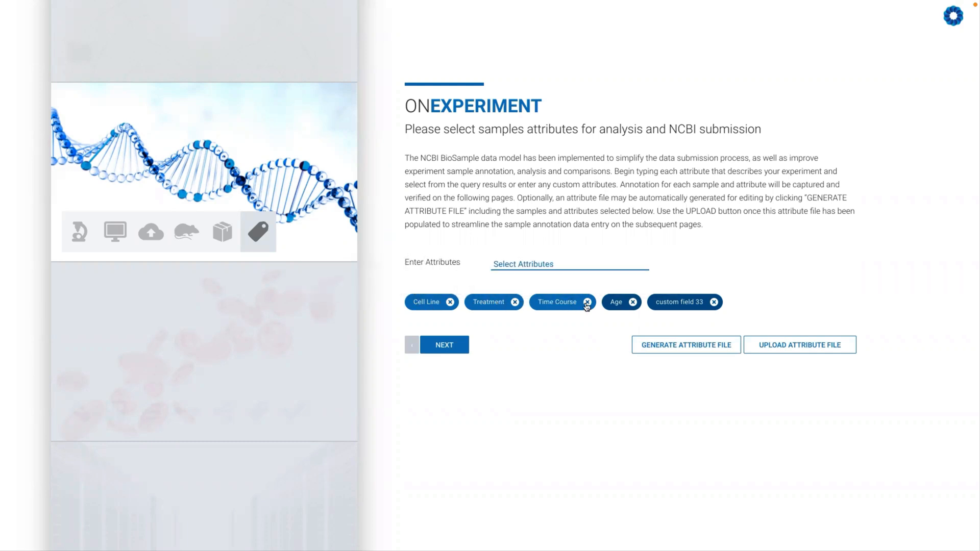
- Remove the Age and "custom field 33" attributes from the selected sample attributes
left_click(632, 302)
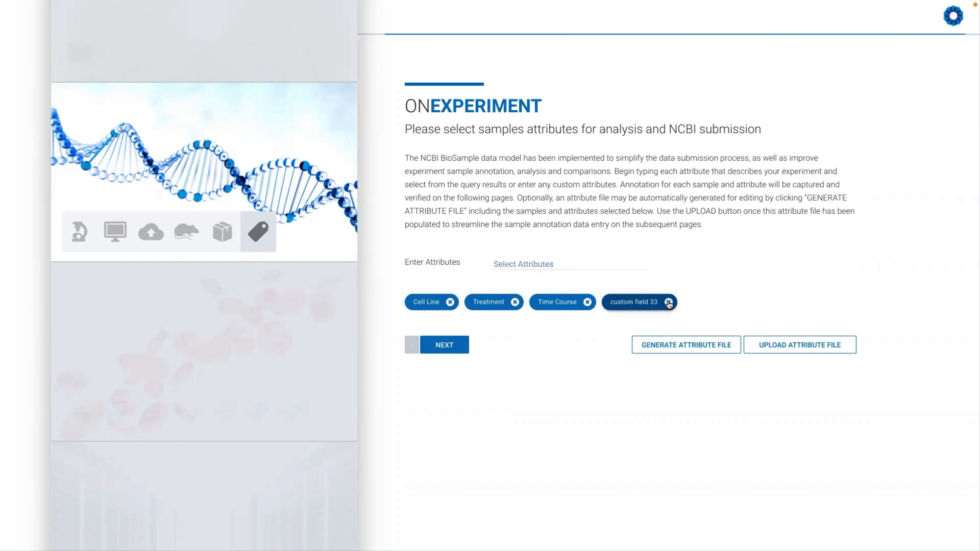
left_click(668, 302)
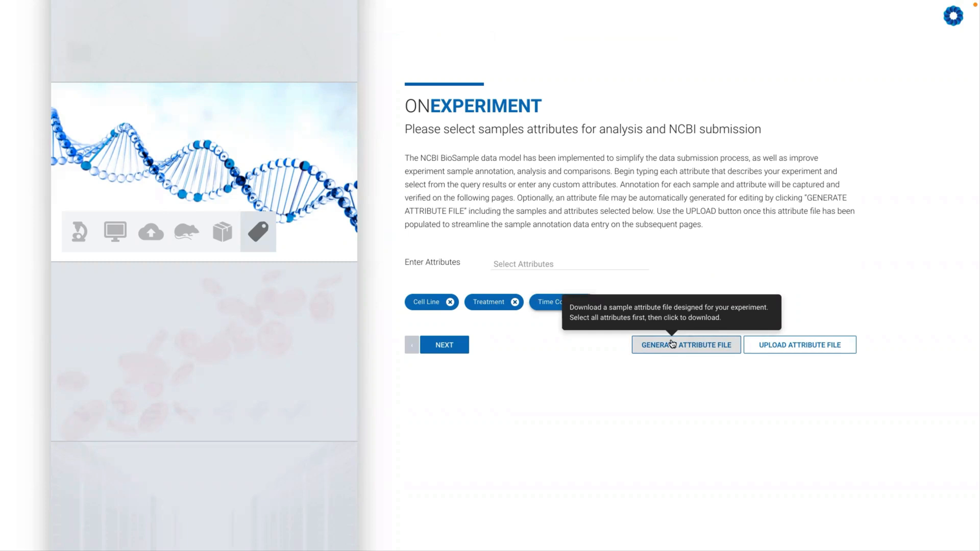
- Generate an attribute file for the Cell Line, Treatment and Time Course attributes, and continue to the sample annotation review
left_click(672, 344)
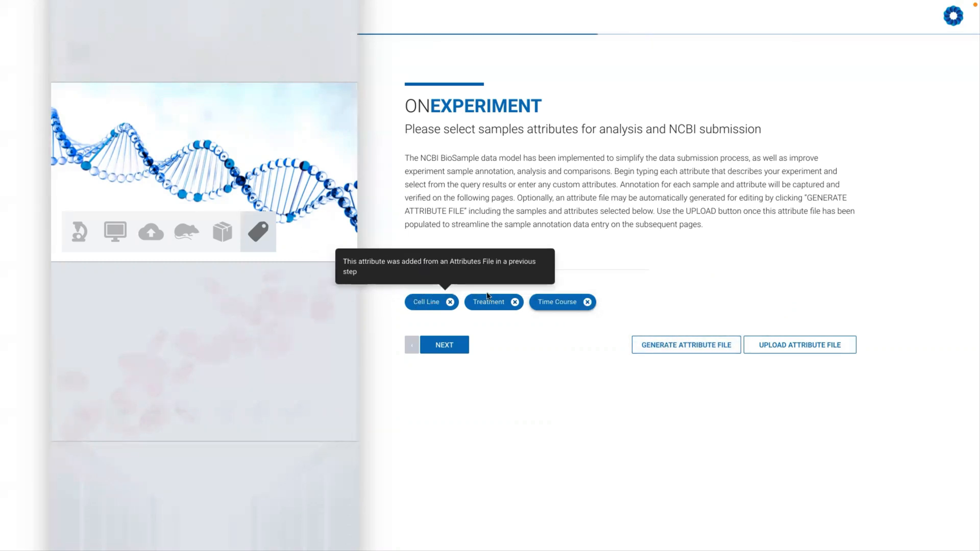
mouse_move(574, 303)
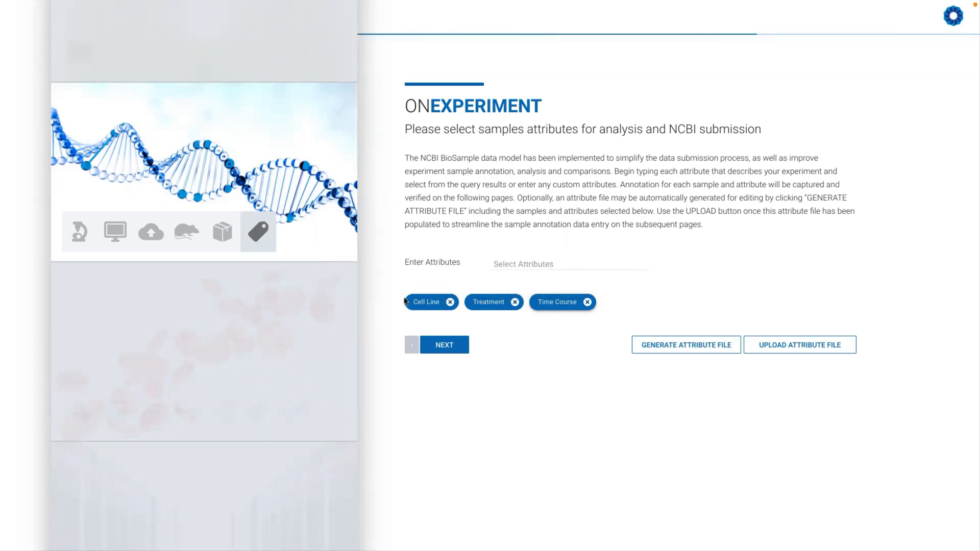
mouse_move(516, 308)
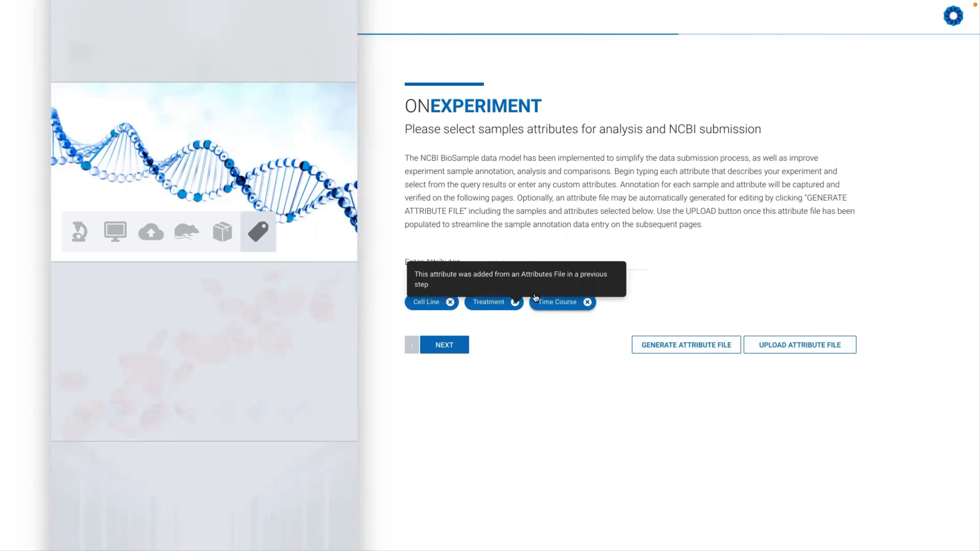
mouse_move(428, 306)
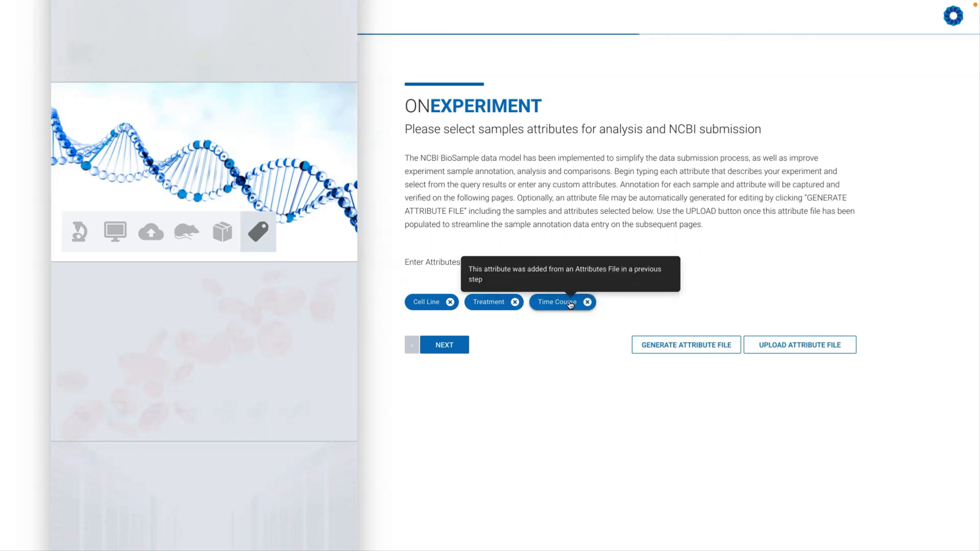
mouse_move(469, 295)
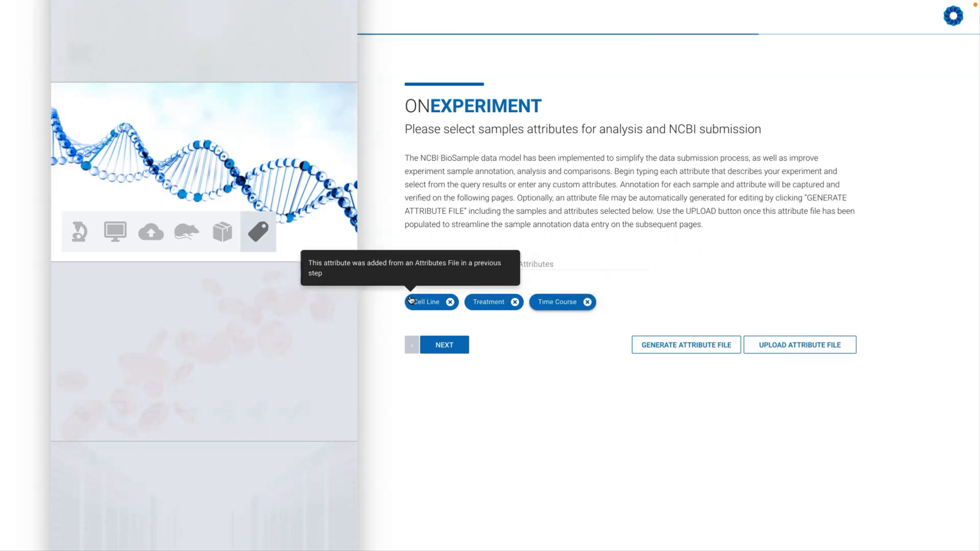
left_click(797, 351)
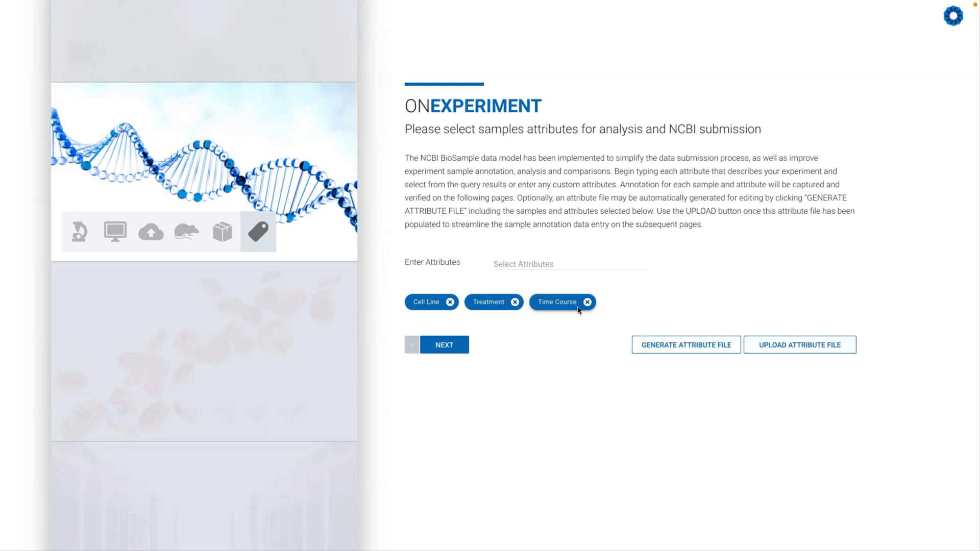
left_click(445, 344)
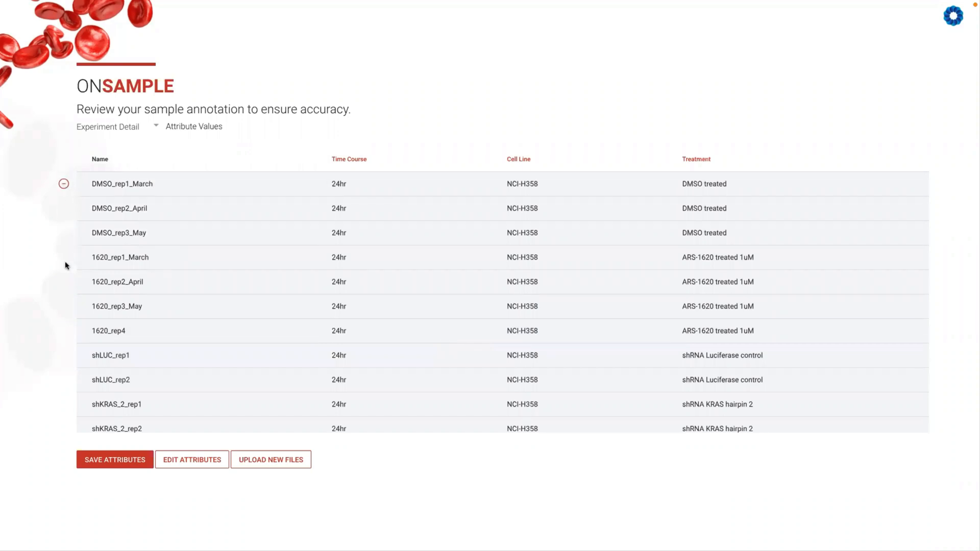
- Review the first 100 rows of the processed counts, return to the attribute values, and save the sample attributes
left_click(193, 128)
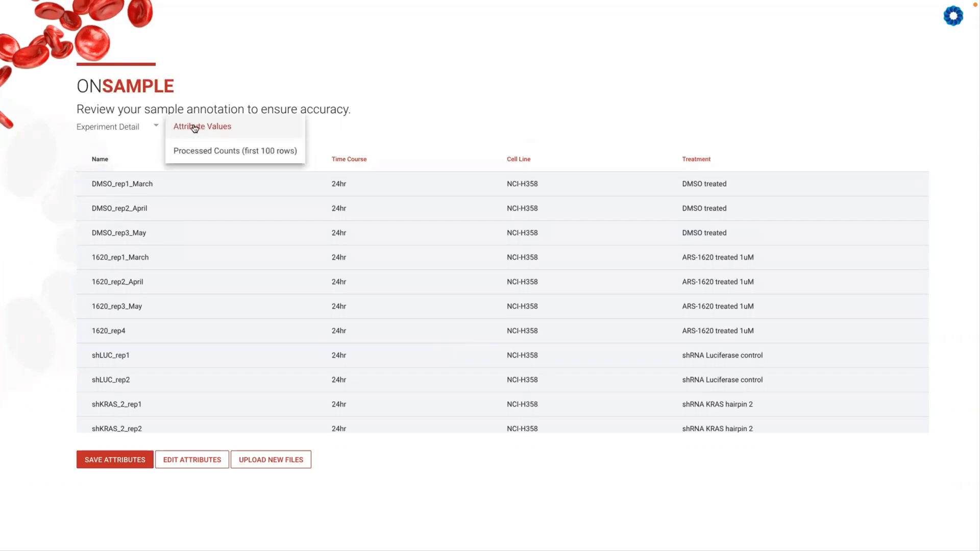
left_click(236, 151)
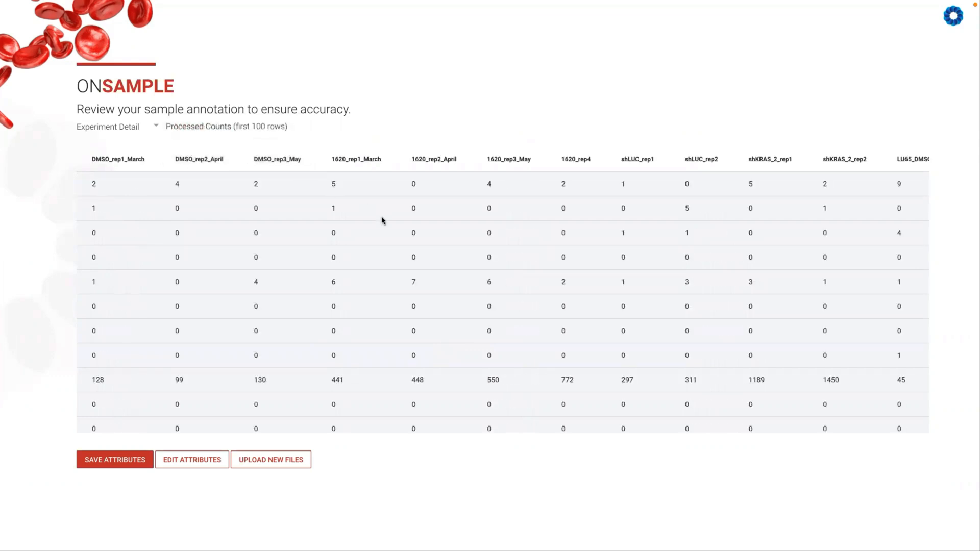
left_click(198, 129)
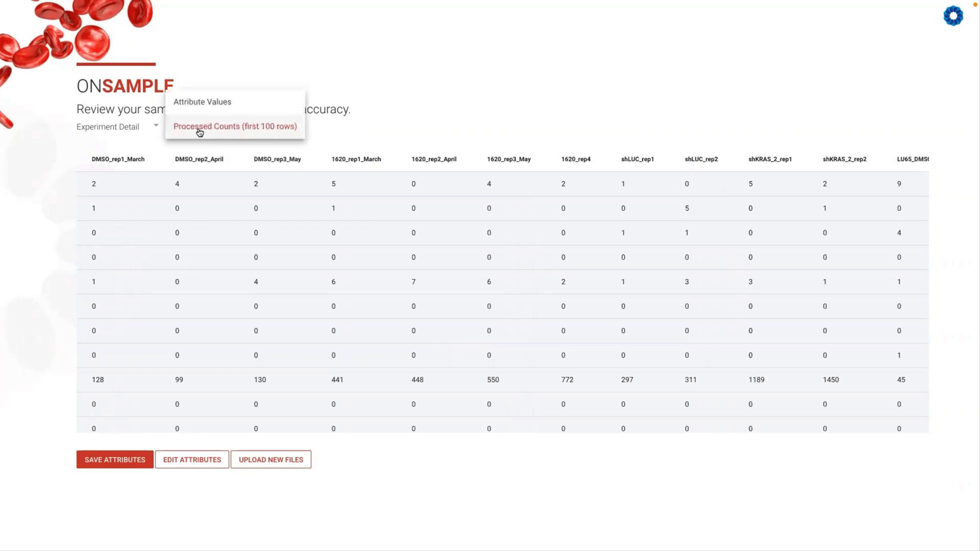
left_click(200, 102)
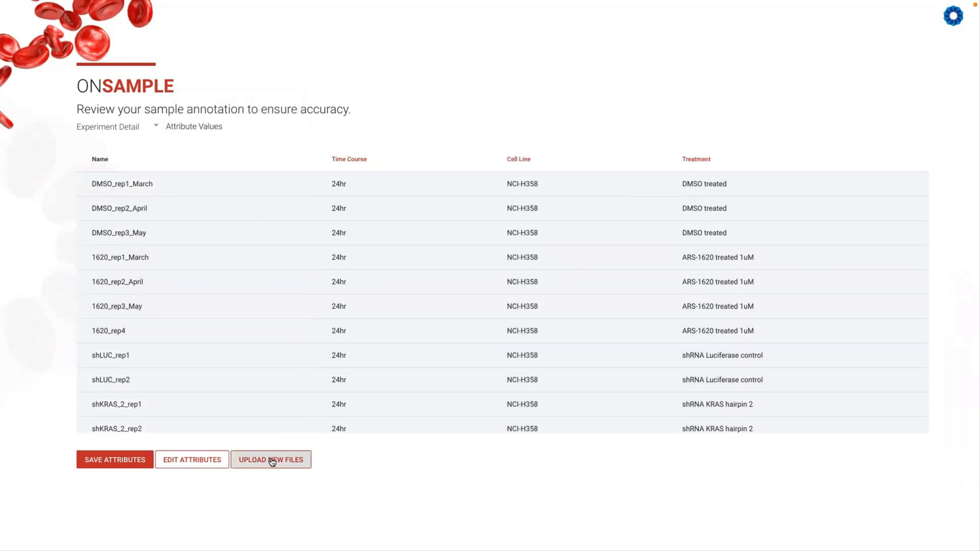
left_click(126, 459)
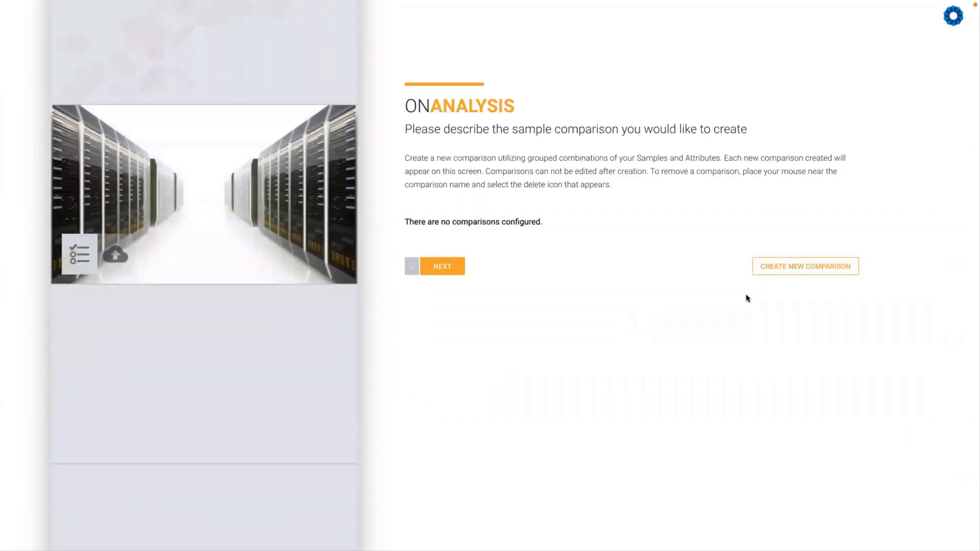